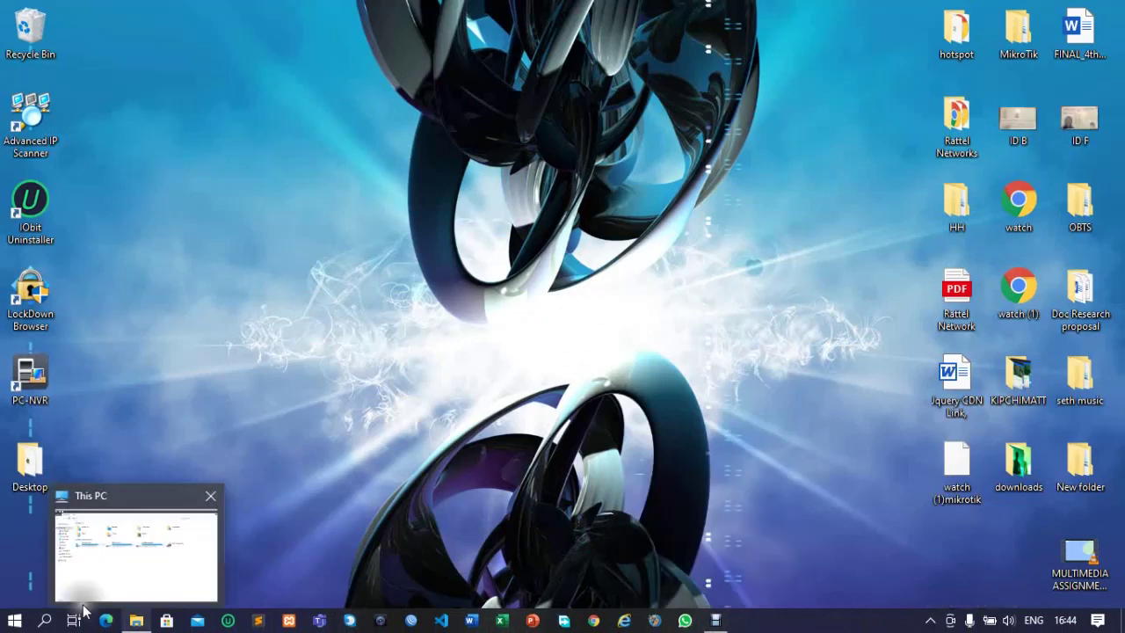
Go to Settings > Network & Internet > Ethernet, where the adapter shows not connected.
click(12, 623)
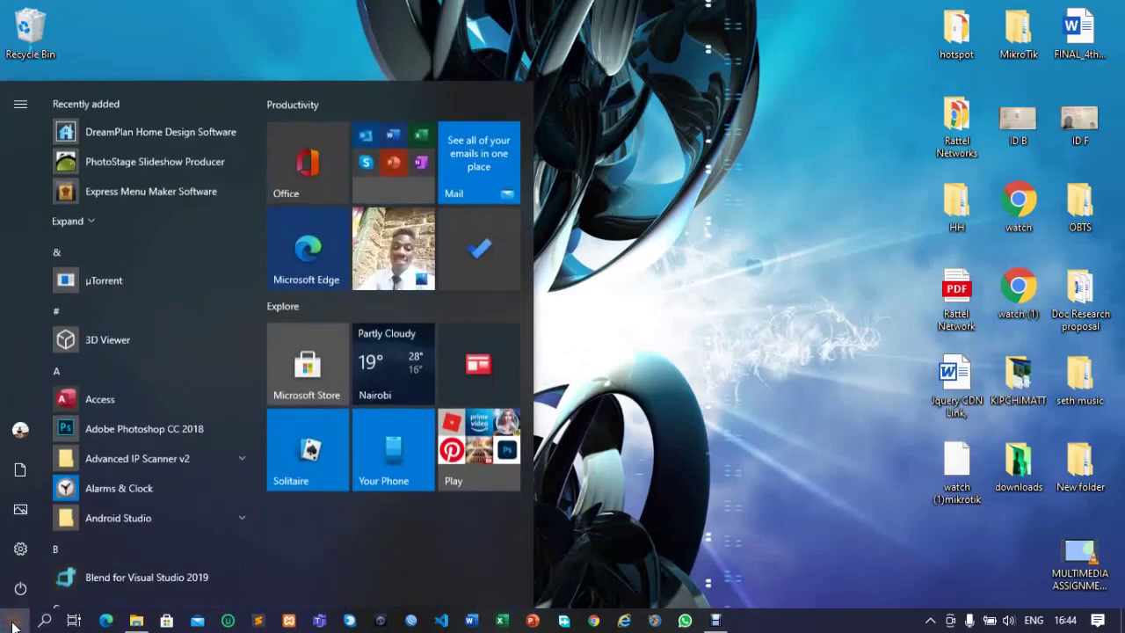
click(20, 549)
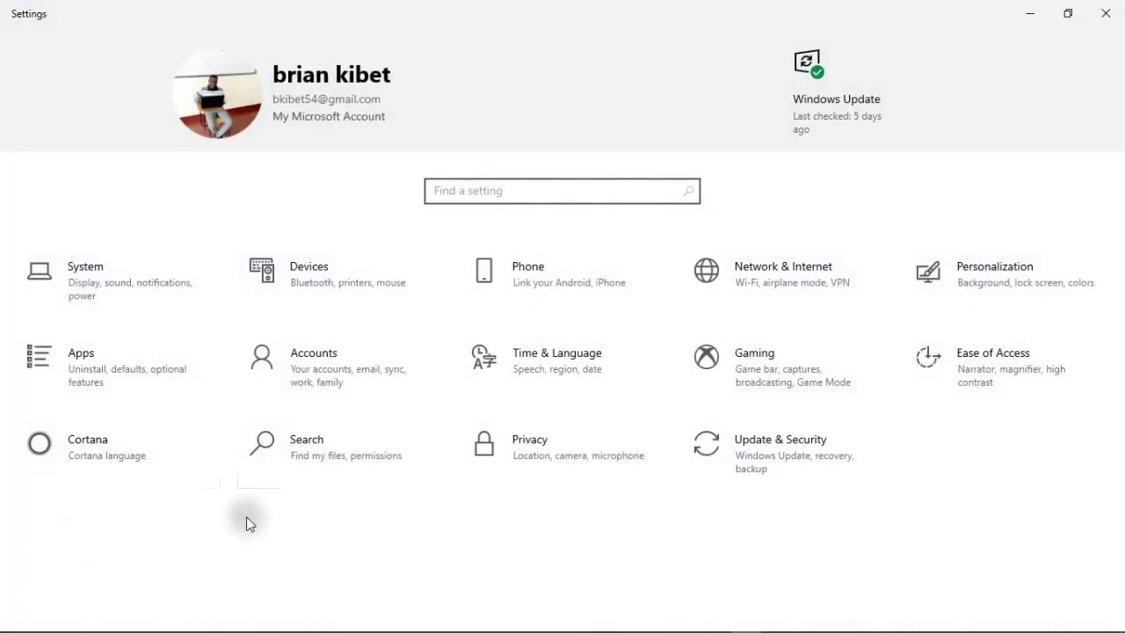
click(814, 265)
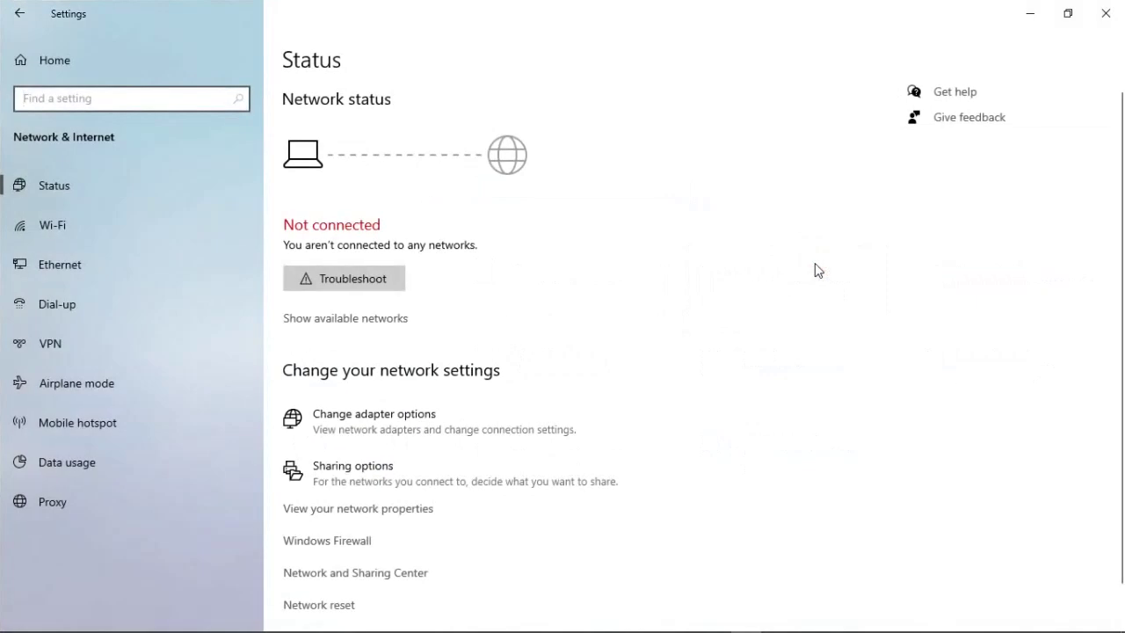
scroll(712, 324, down, 1)
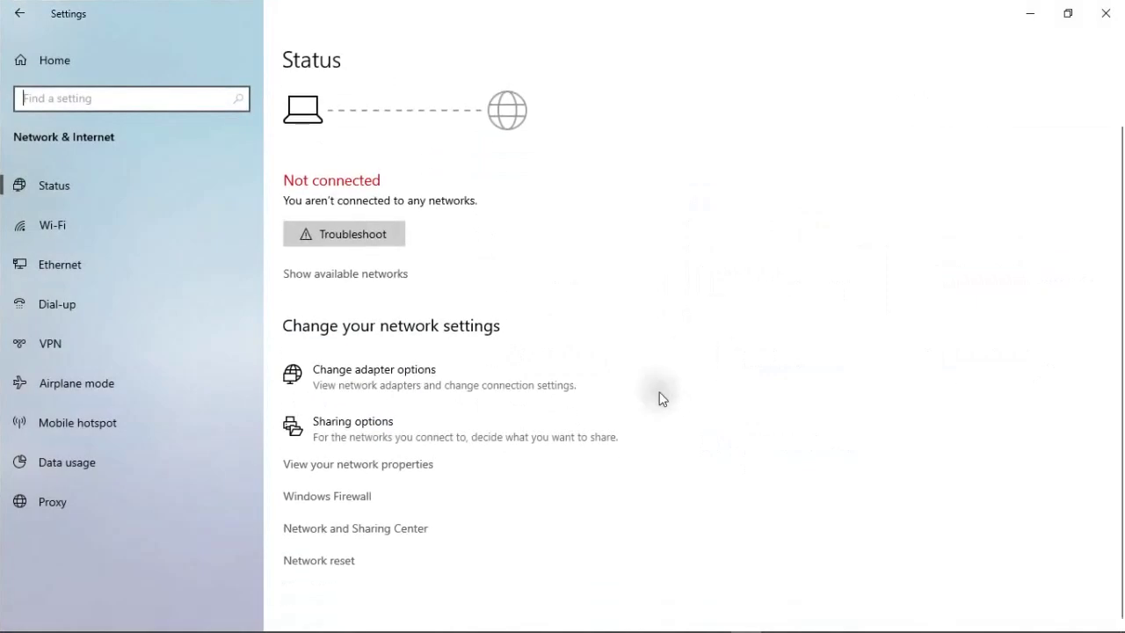
scroll(464, 478, up, 1)
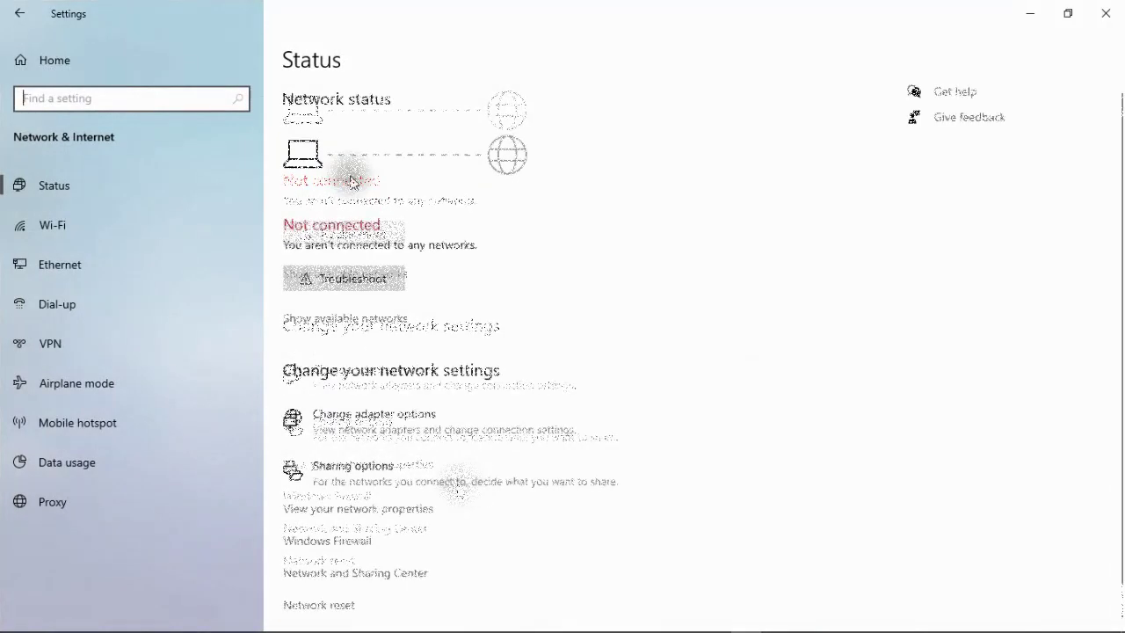
click(82, 260)
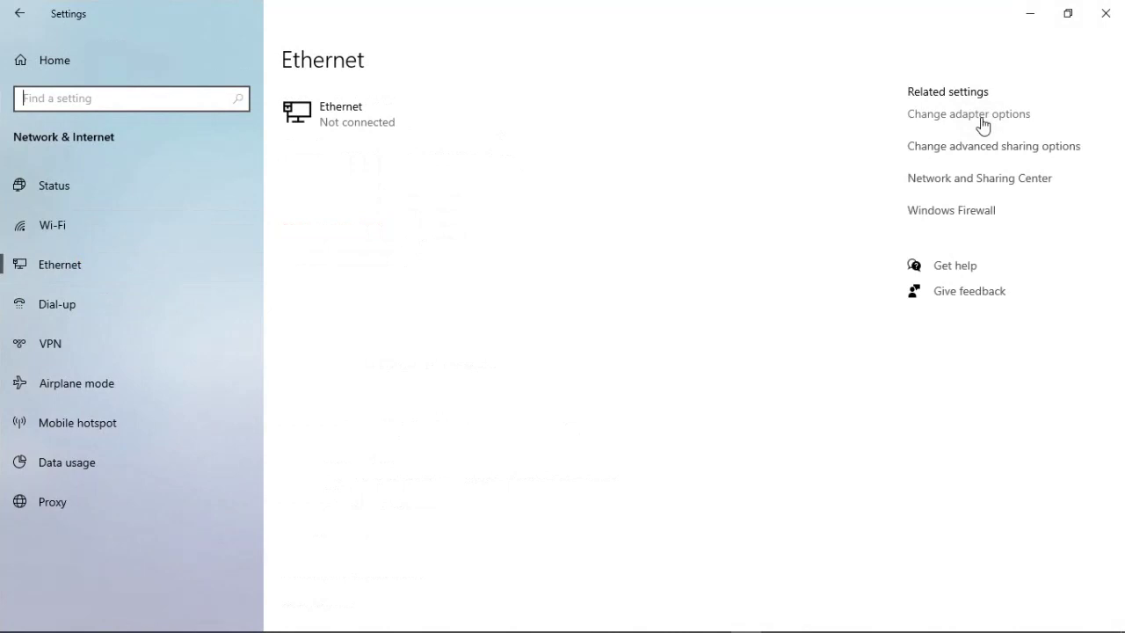
Open Internet Protocol Version 4 (TCP/IPv4) properties for the Ethernet adapter via Change adapter options.
click(981, 119)
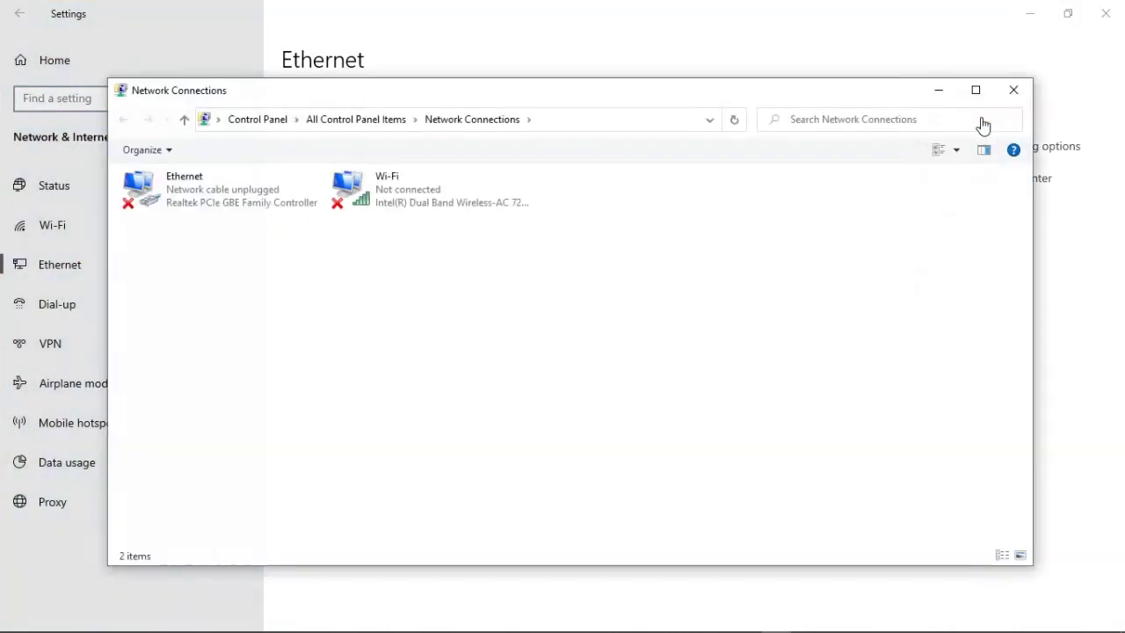
double_click(222, 186)
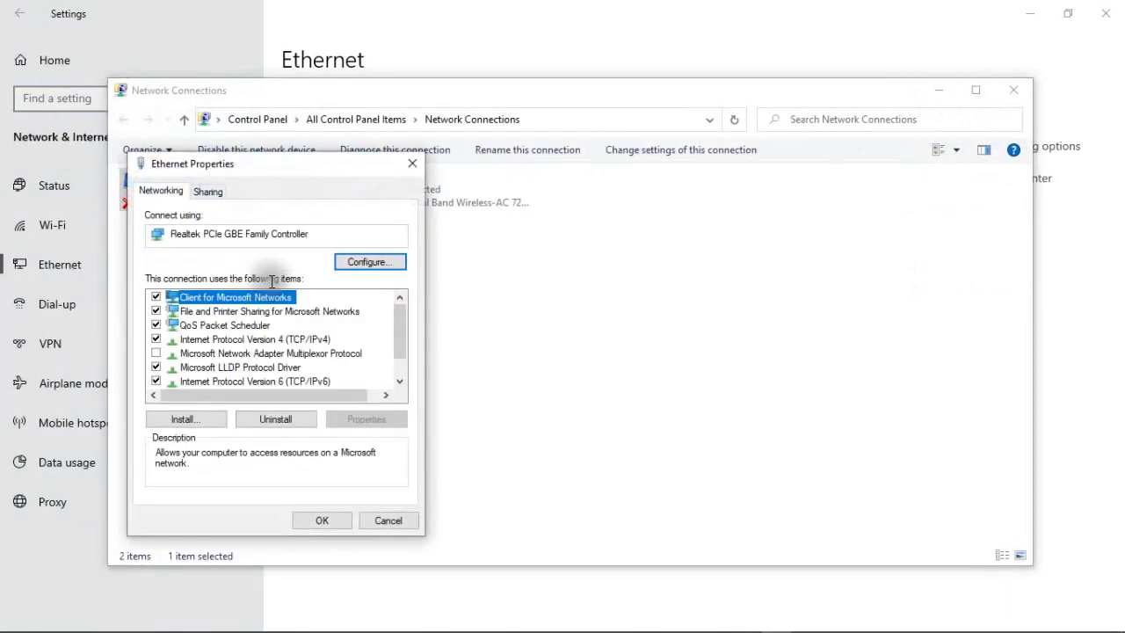
click(258, 337)
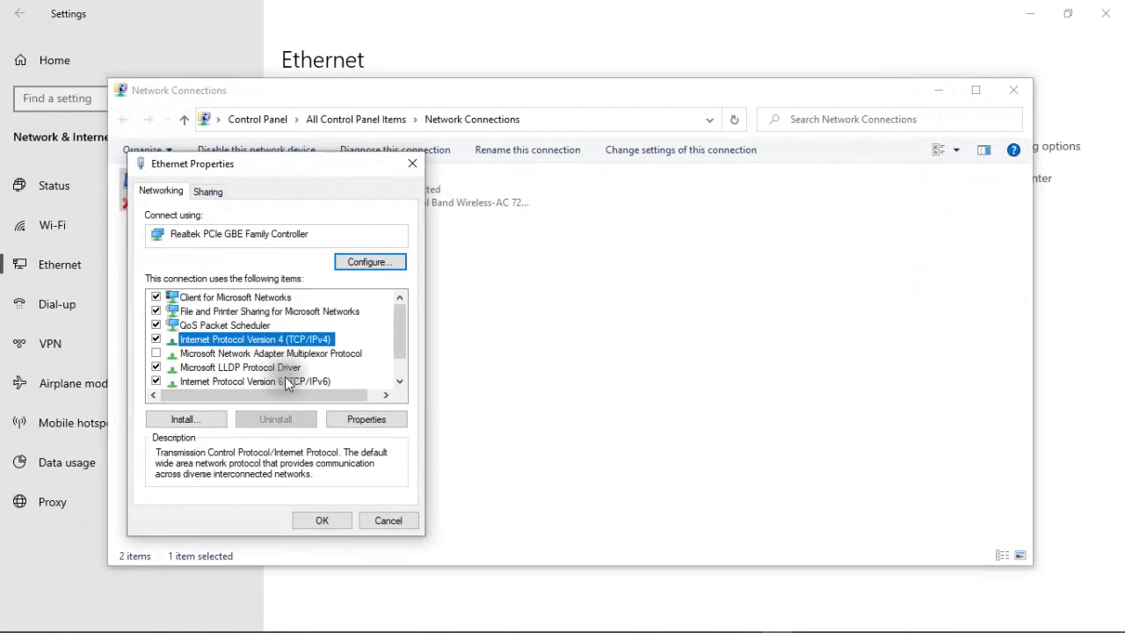
click(355, 422)
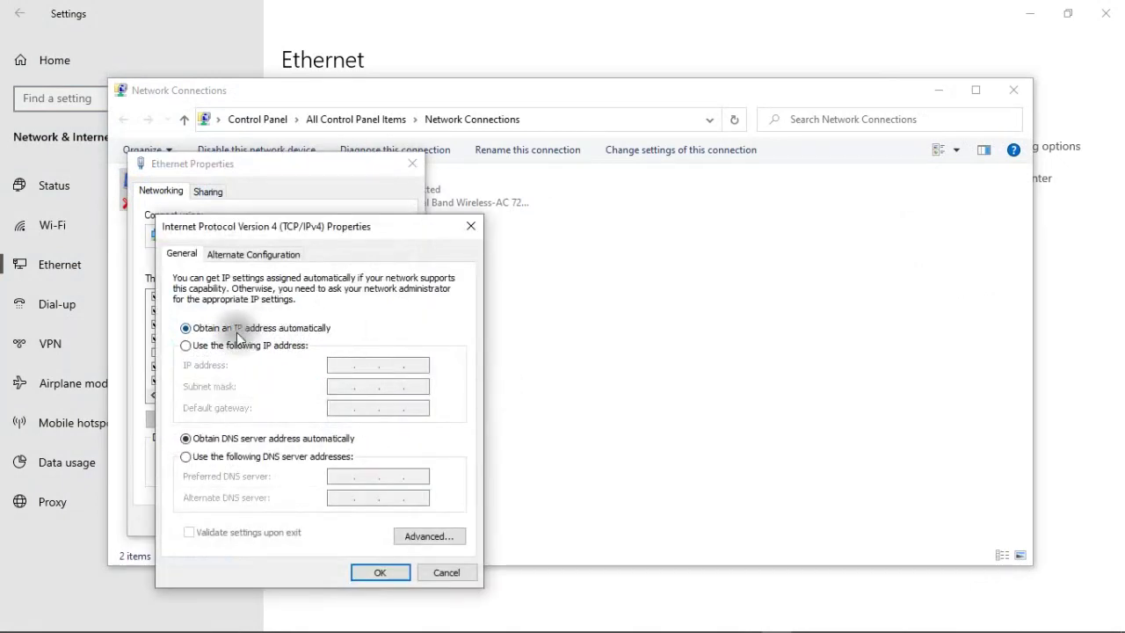
Use a manual IP of 10.10.10.6, gateway 10.10.10.1, and subnet mask 255.255.255.0.
click(188, 347)
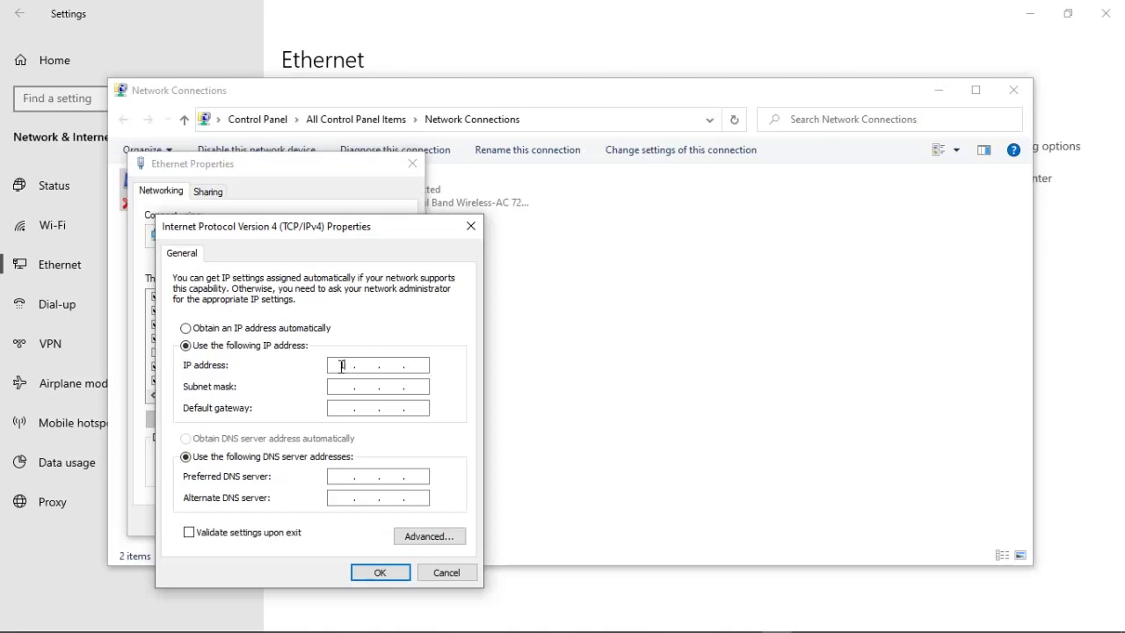
text(10.1)
text(0.)
text(10)
text(.)
text(6)
click(341, 388)
click(344, 408)
text(10)
text(.10)
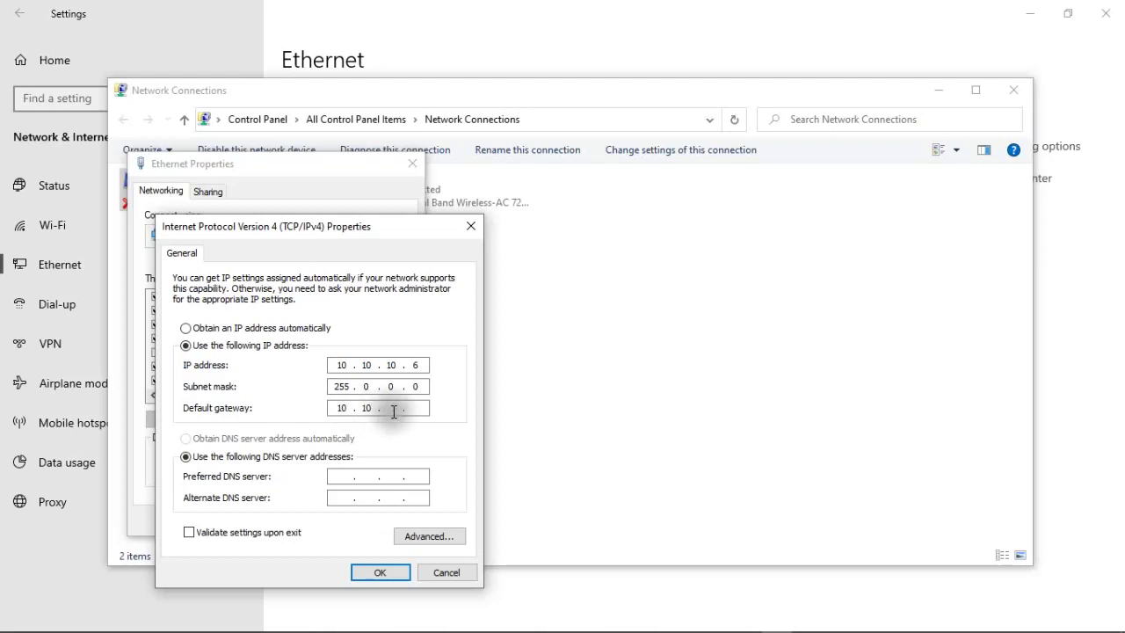
text(.10)
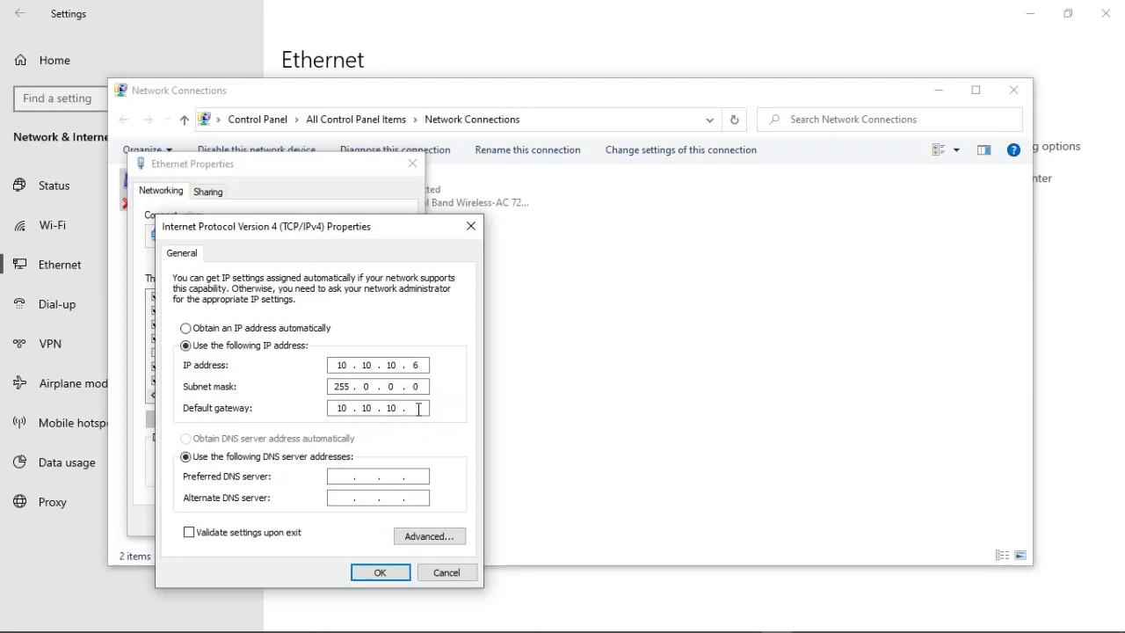
double_click(369, 386)
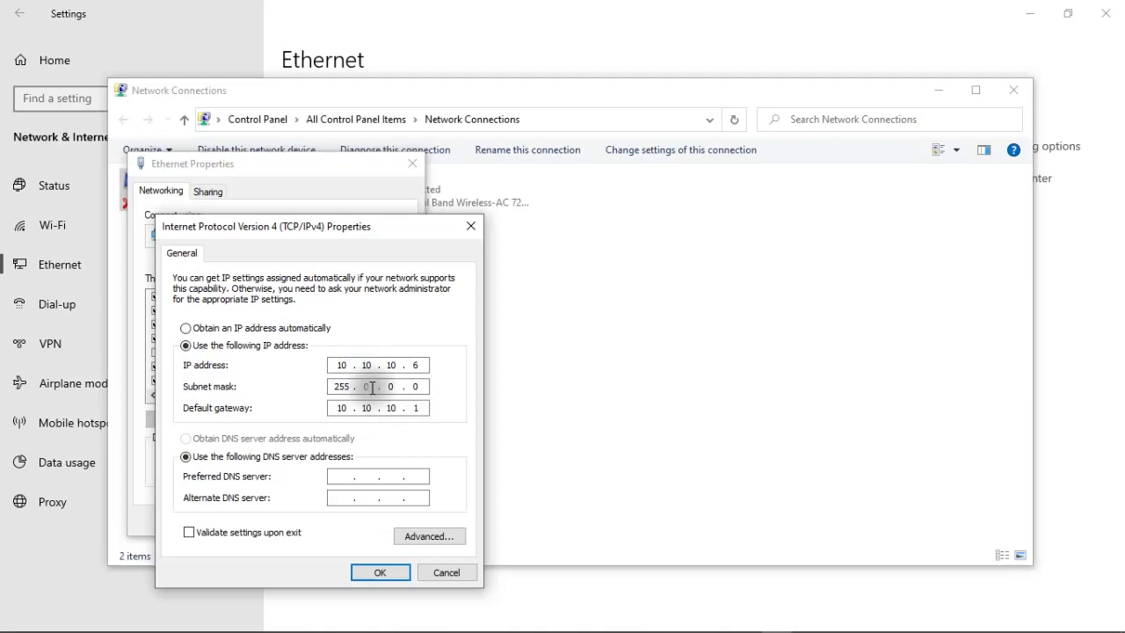
key(BackSpace)
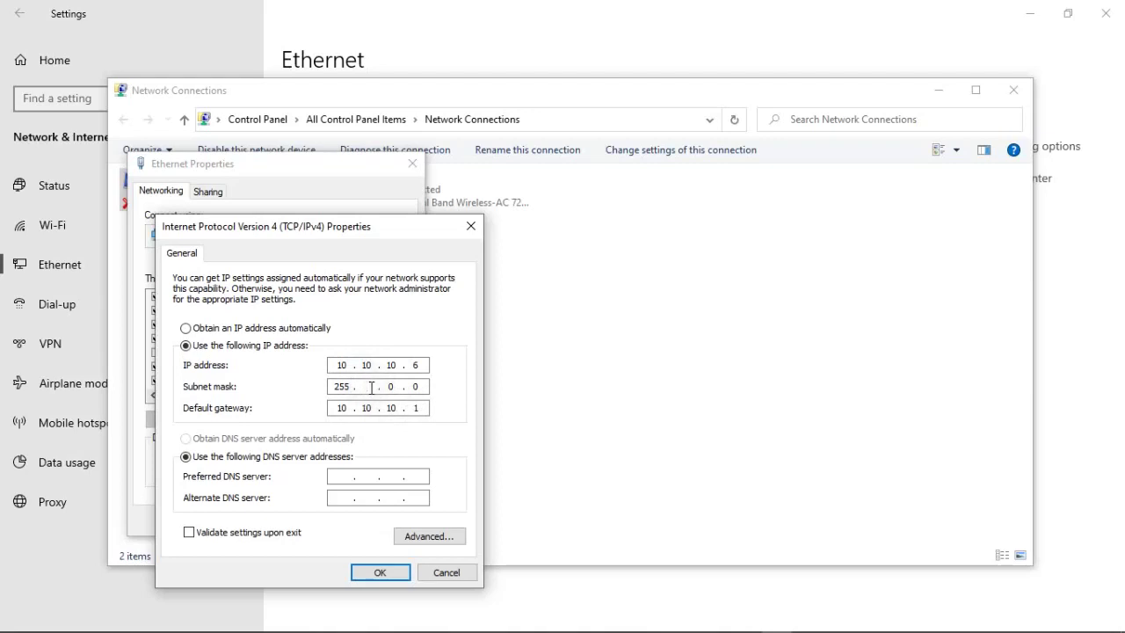
text(255 . )
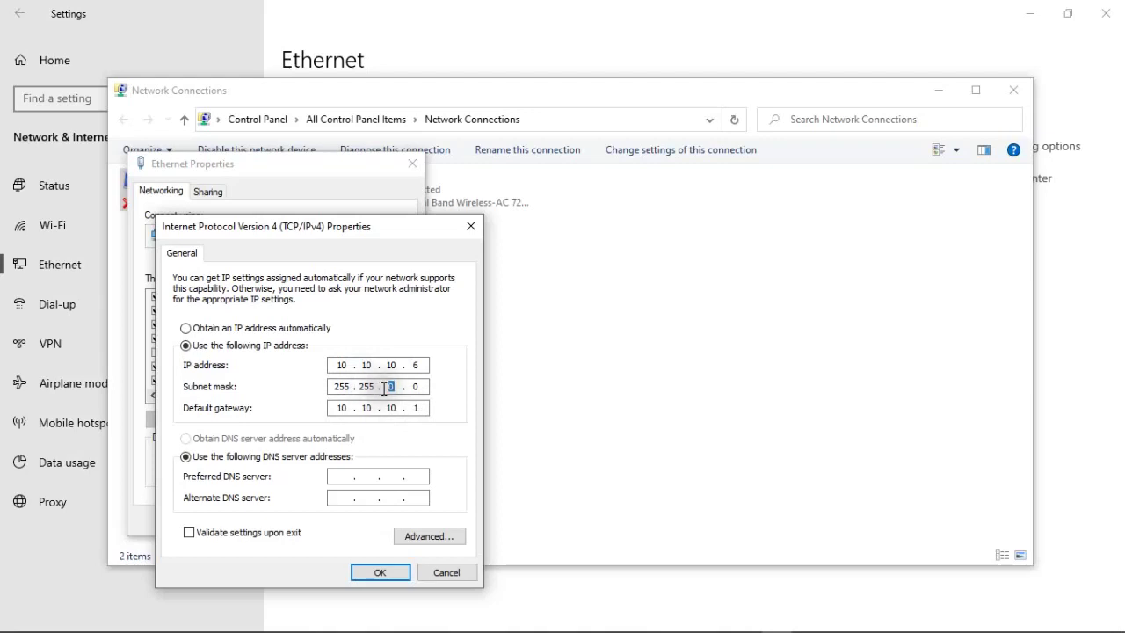
text(255 . )
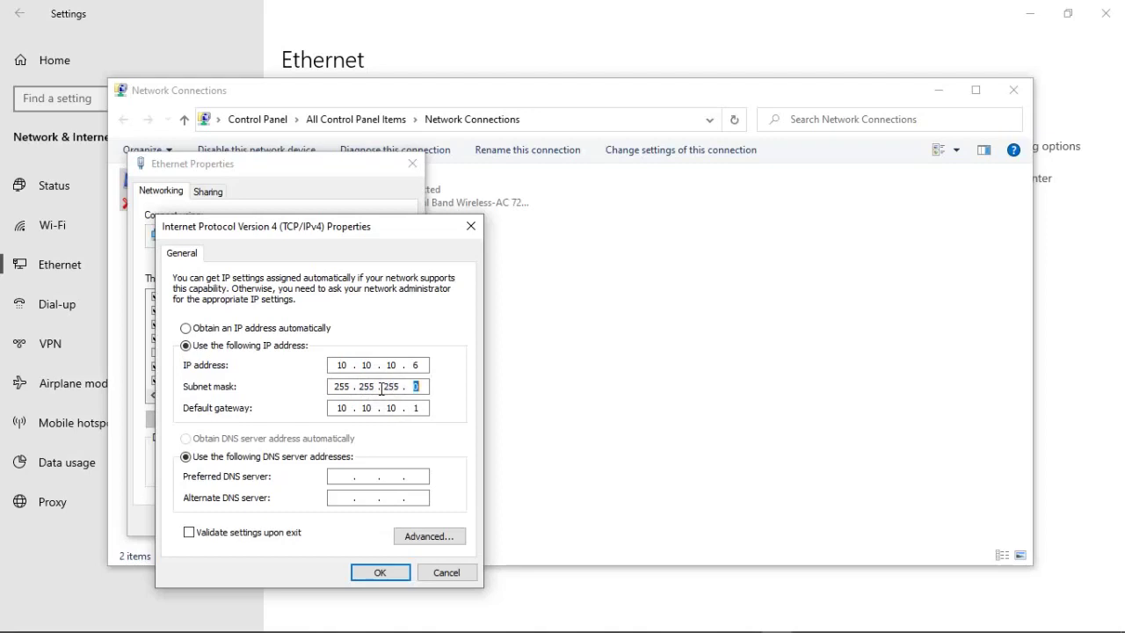
text(0)
Enter preferred DNS server 10.10.10.1 and alternate DNS server 8.8.8.8.
click(347, 476)
text(1)
text(0.10.)
text(1)
text(0)
text(0)
text(1)
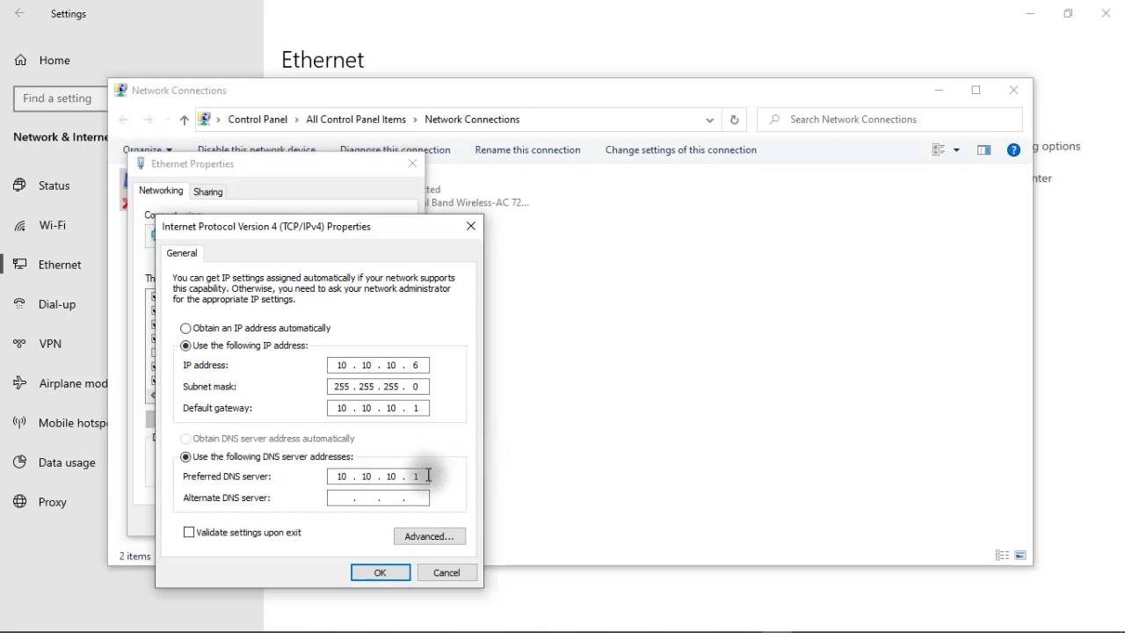
click(351, 497)
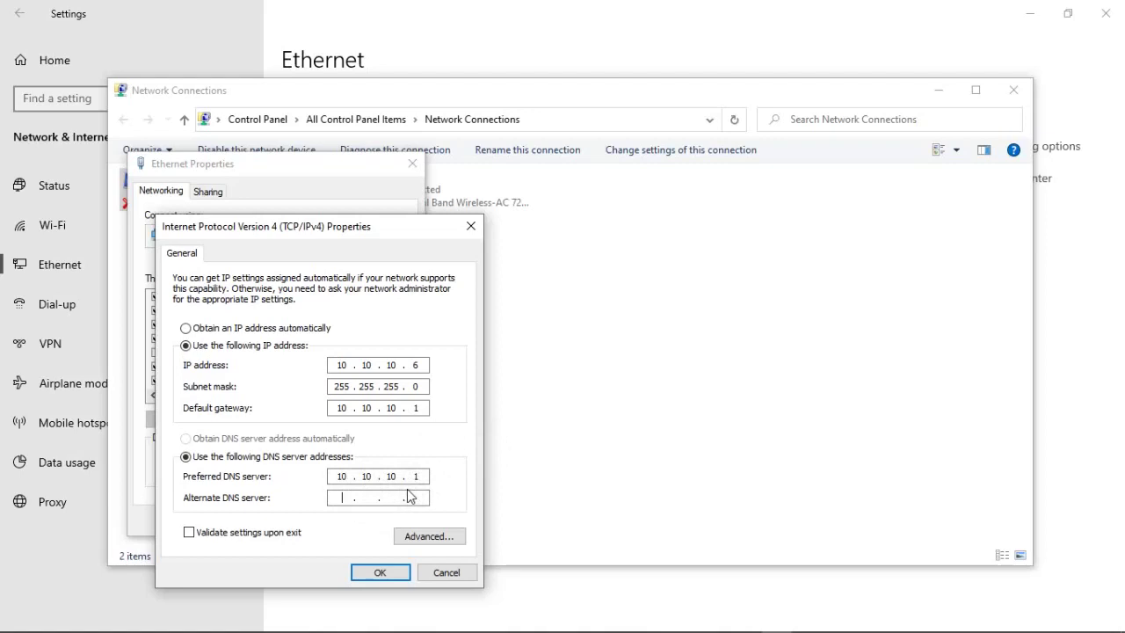
text(8)
text(8.8)
text(8 . 8 . 8)
Confirm the IPv4 settings with OK and close the Ethernet Properties dialog.
click(382, 571)
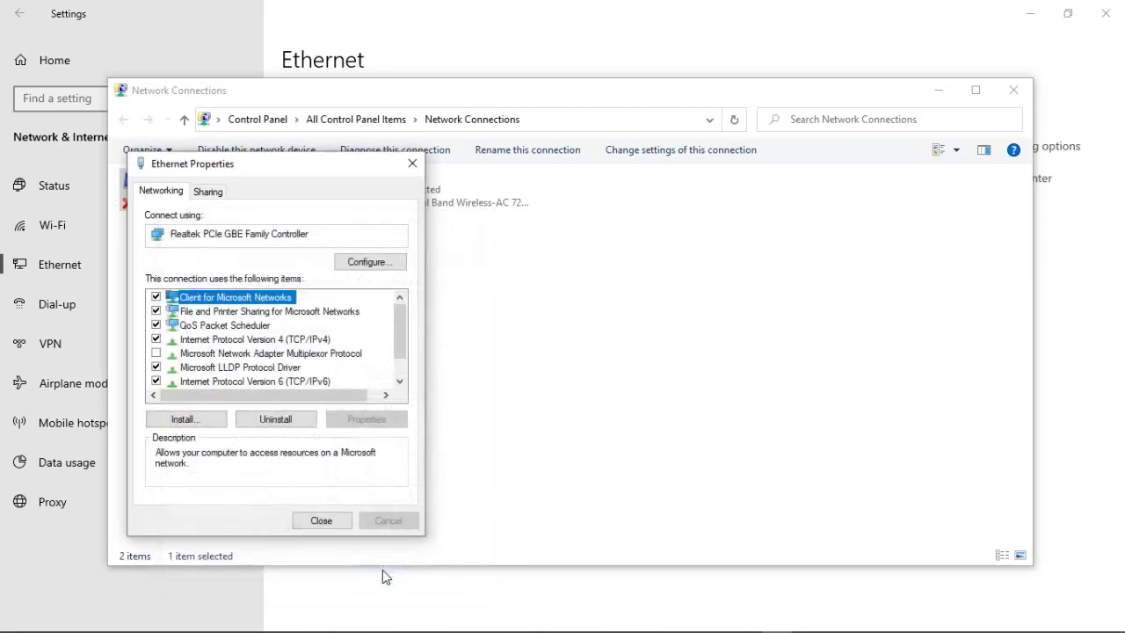
click(319, 524)
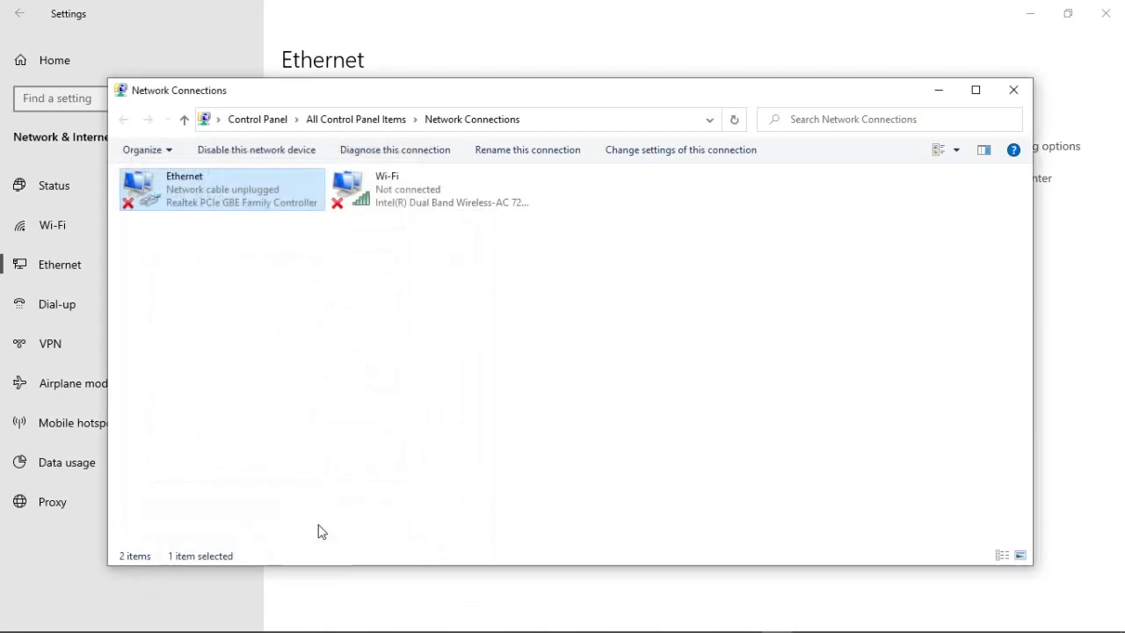